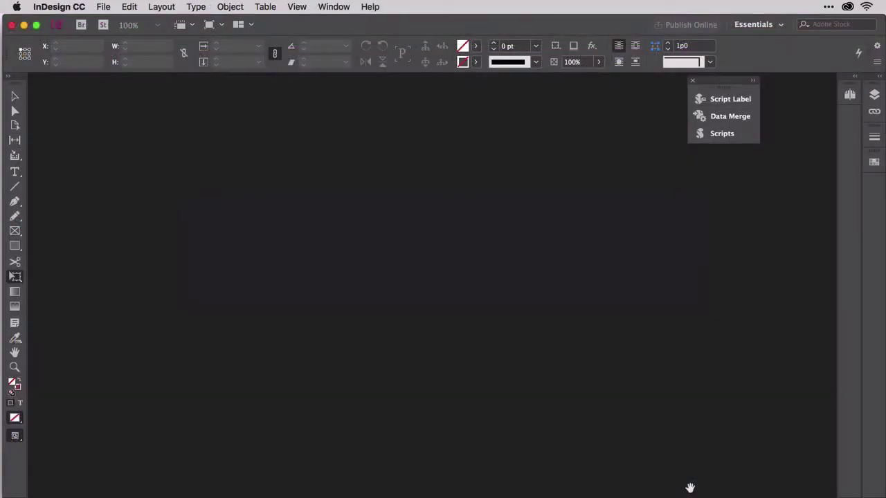
Step: Open Storybook START.indd from the Open dialog
key("super+o")
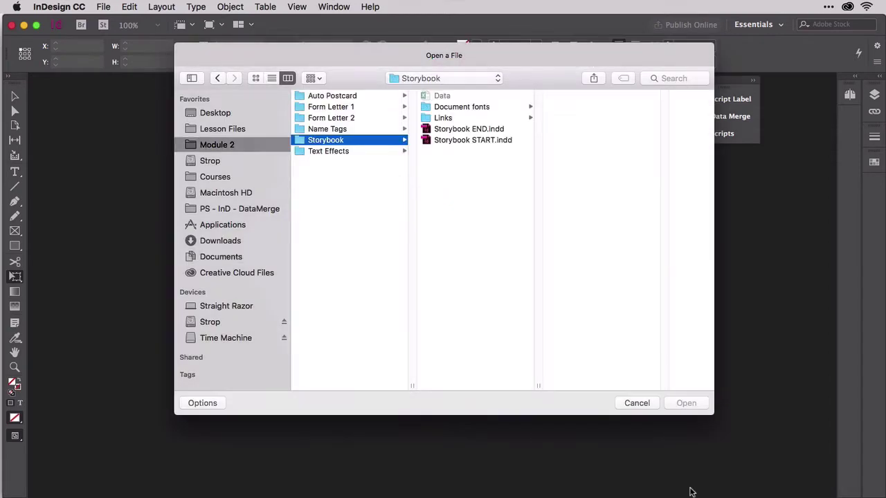
left_click(473, 140)
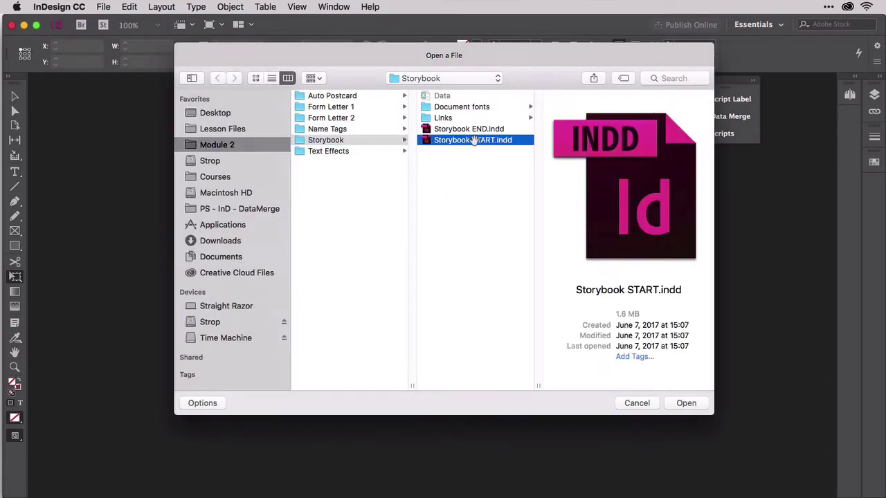
double_click(473, 141)
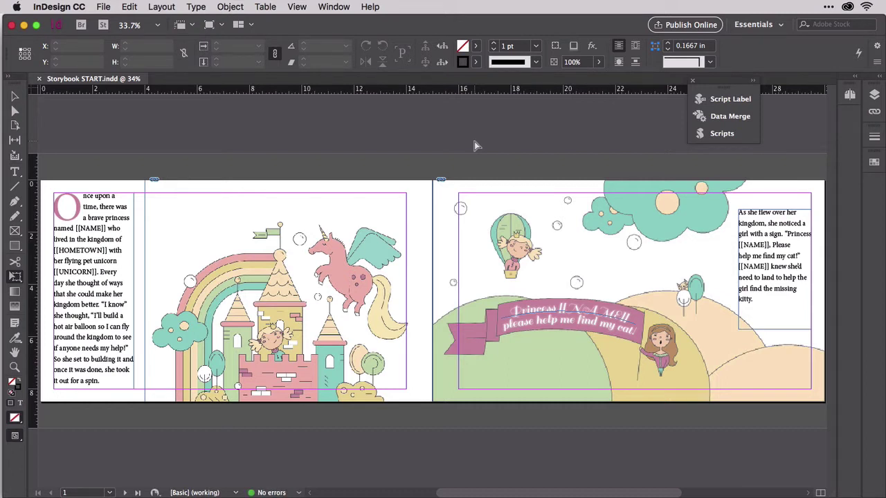
Step: Zoom in to 58% on the left page's placeholder story, then return to the Selection tool
left_click(374, 187)
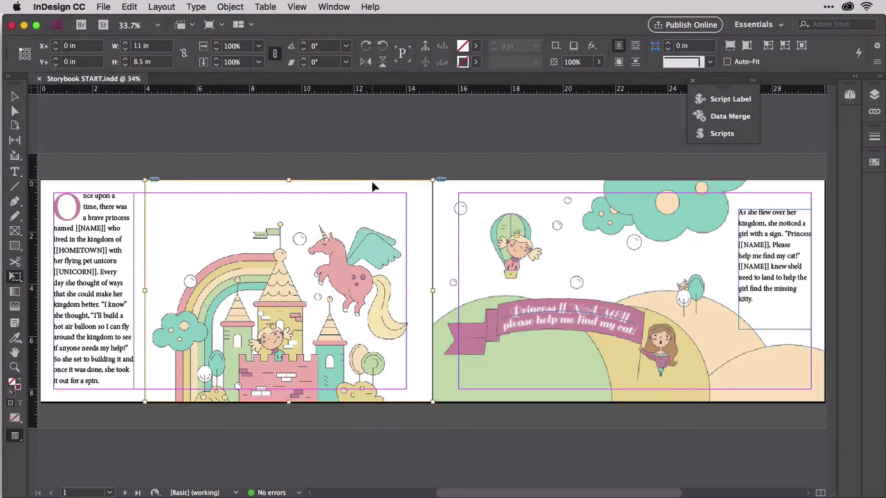
key("super+alt+equal")
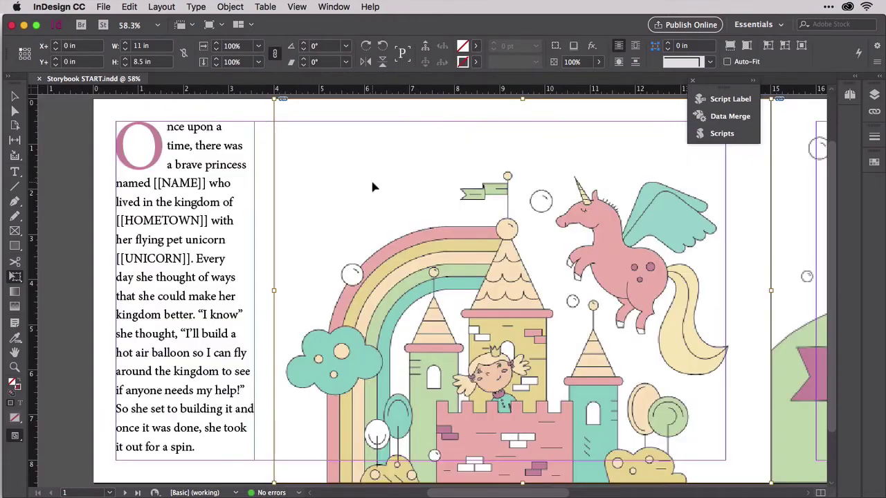
left_click(15, 96)
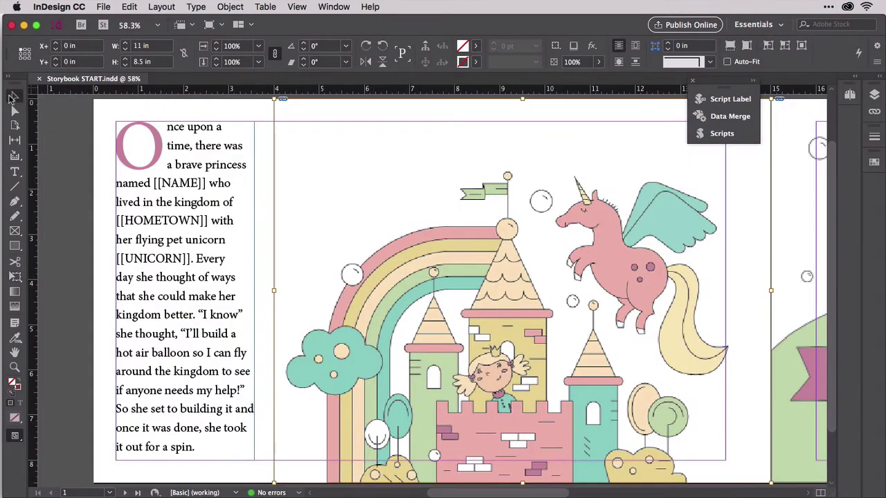
Step: Load Data.csv from the Storybook folder as the Data Merge source
left_click(753, 81)
left_click(829, 92)
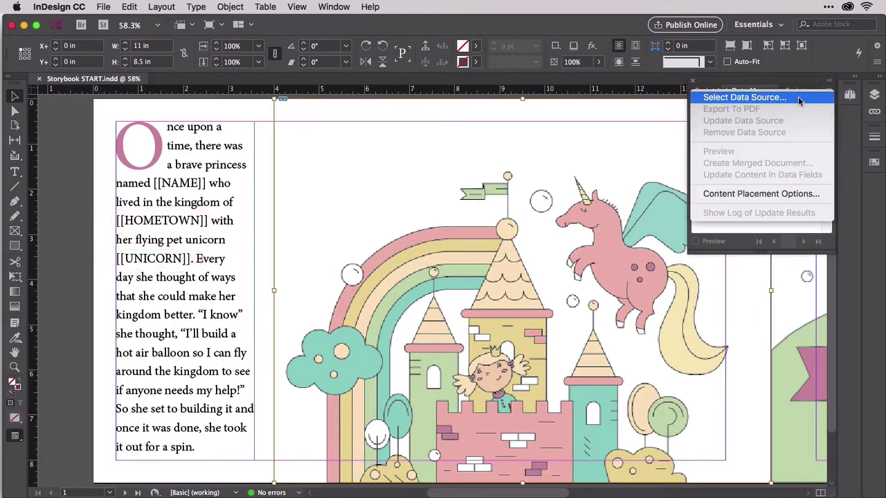
left_click(734, 93)
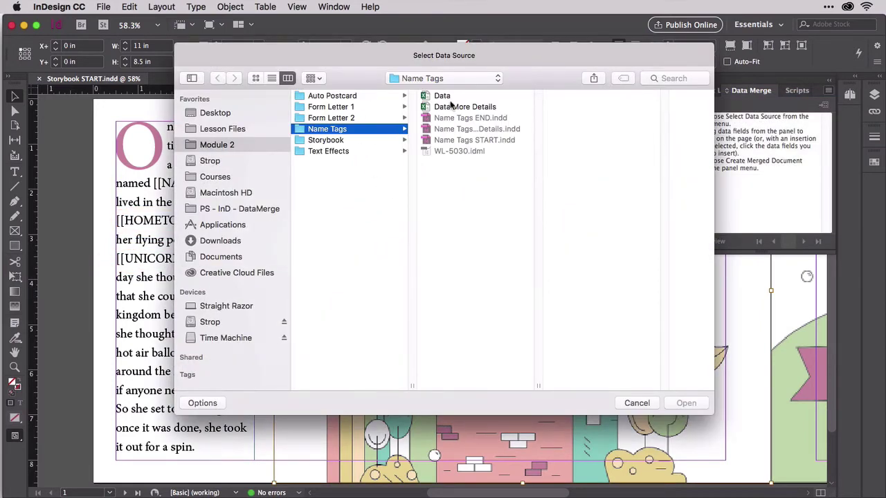
left_click(346, 141)
left_click(434, 108)
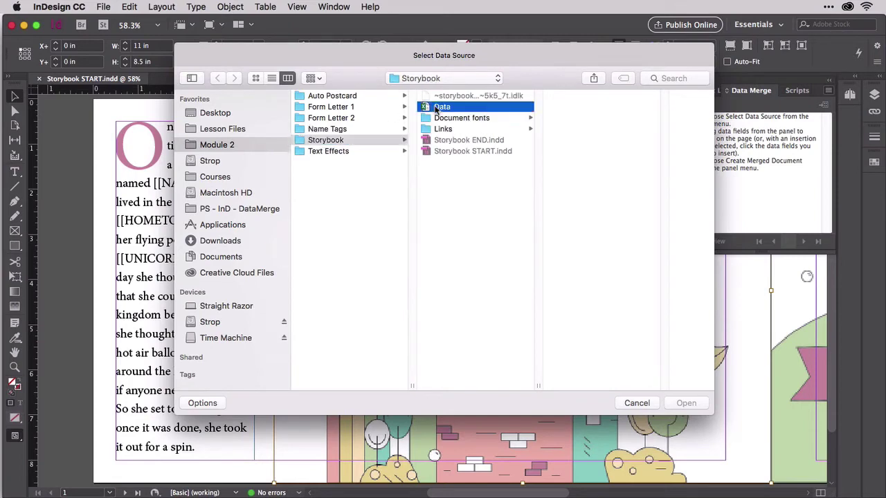
left_click(674, 401)
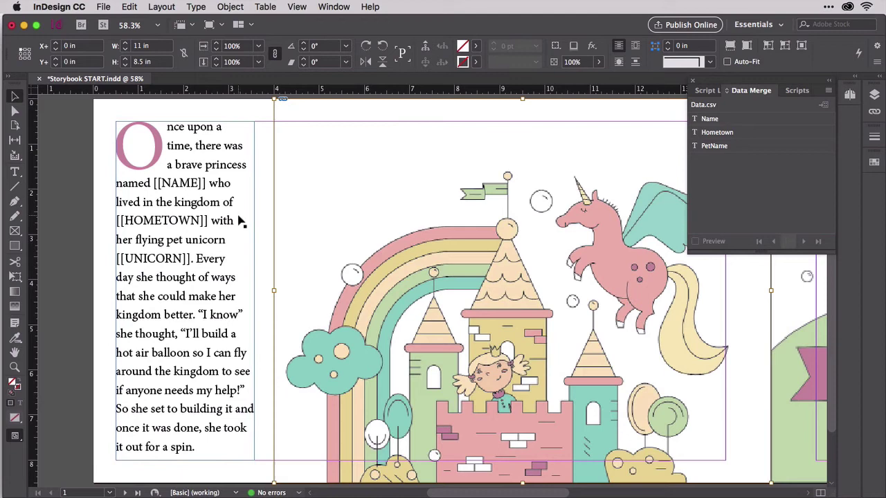
Step: Replace [[NAME]], [[HOMETOWN]] and [[UNICORN]] with the Name, Hometown and PetName merge fields
left_click(16, 171)
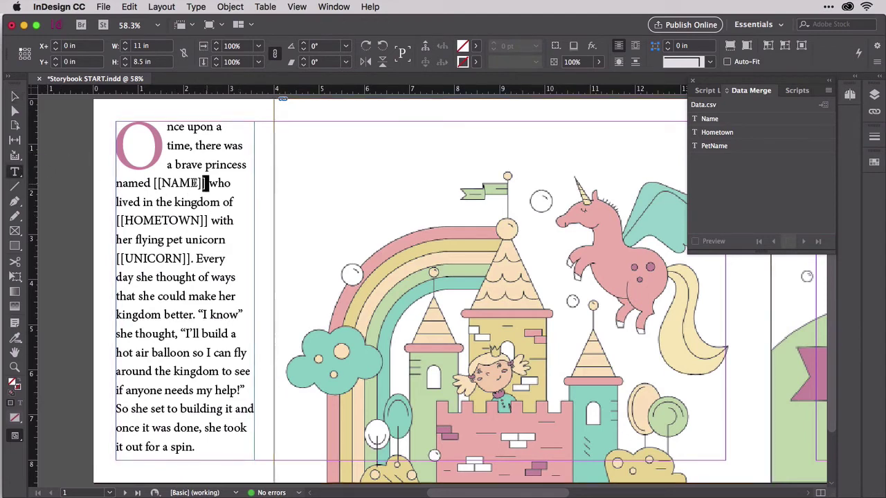
left_click_drag(205, 183, 154, 182)
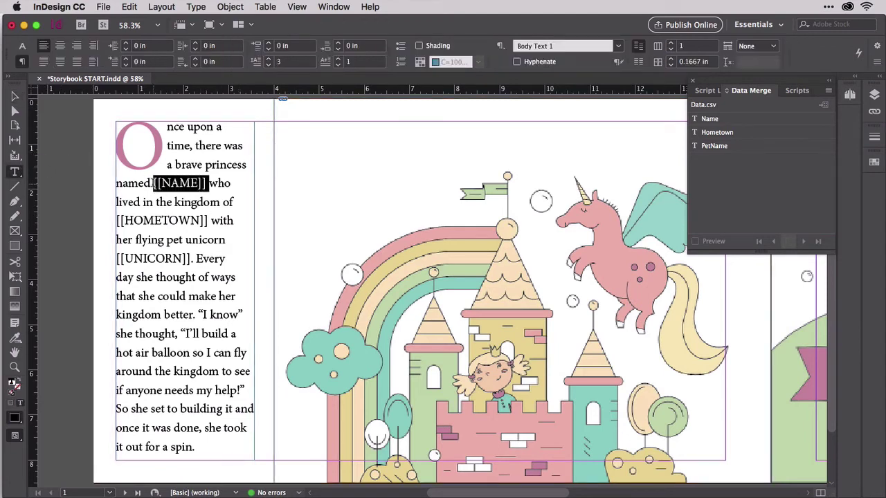
left_click(707, 119)
left_click(213, 182)
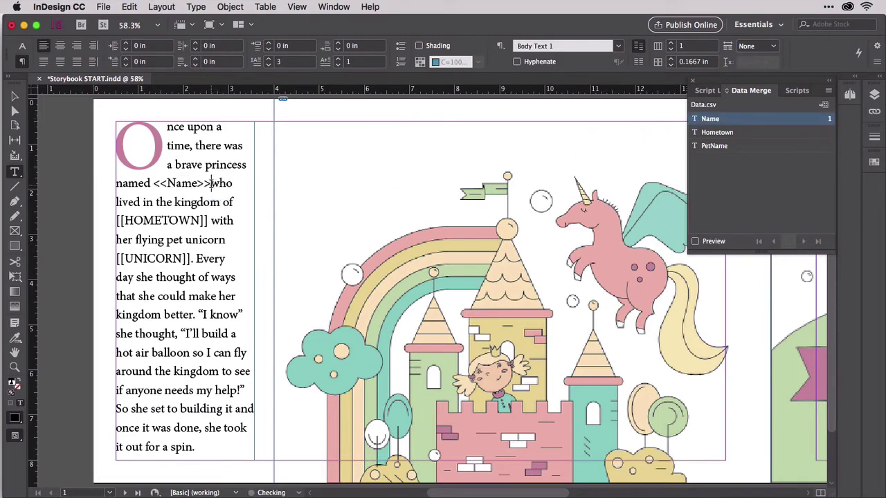
left_click_drag(208, 220, 116, 220)
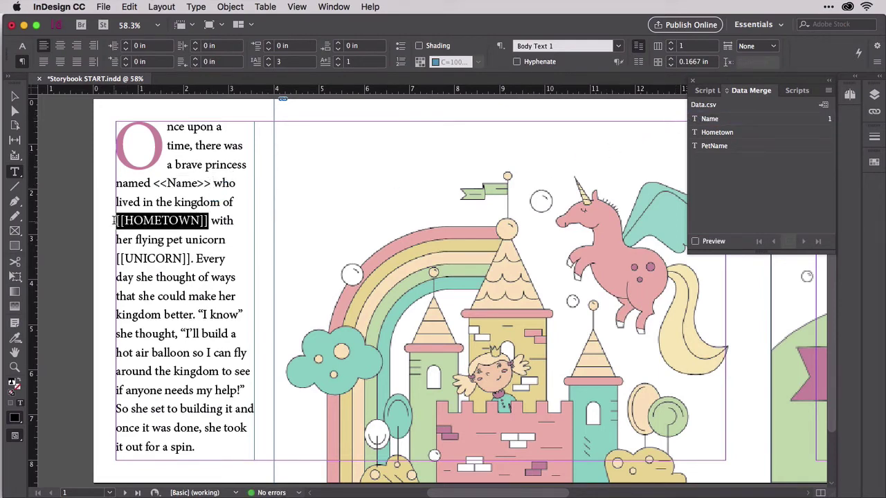
left_click(716, 132)
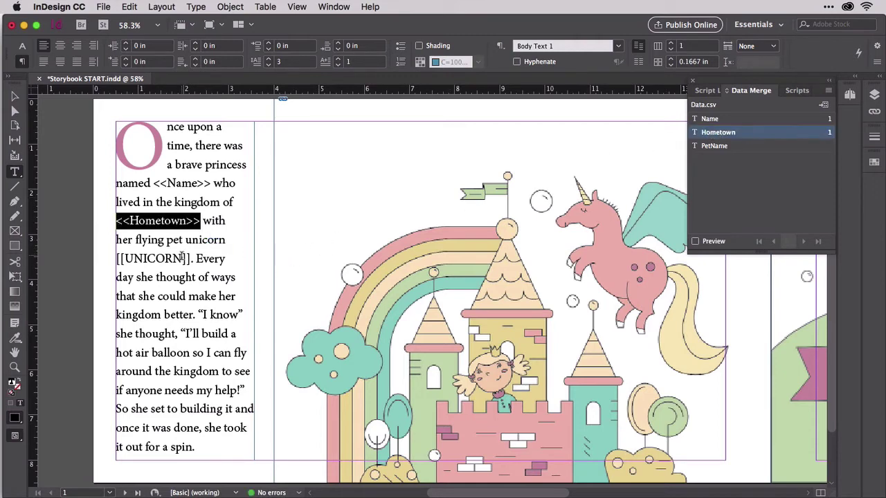
left_click_drag(191, 258, 115, 258)
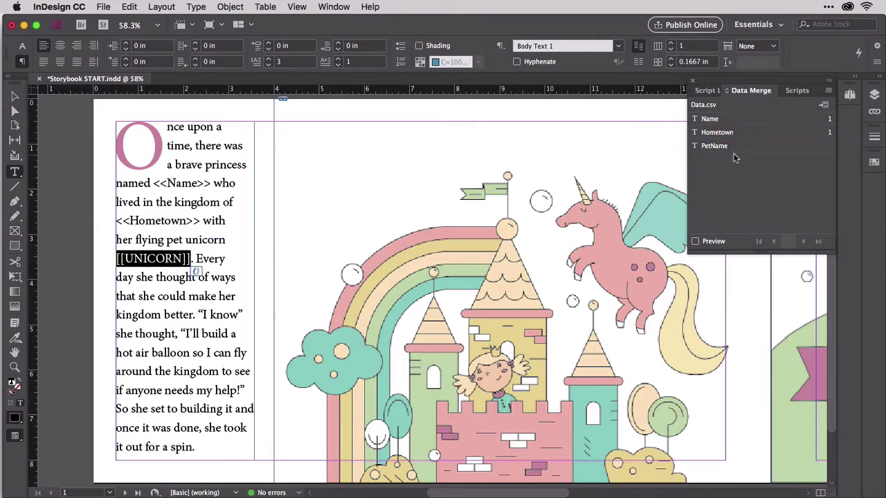
left_click(737, 147)
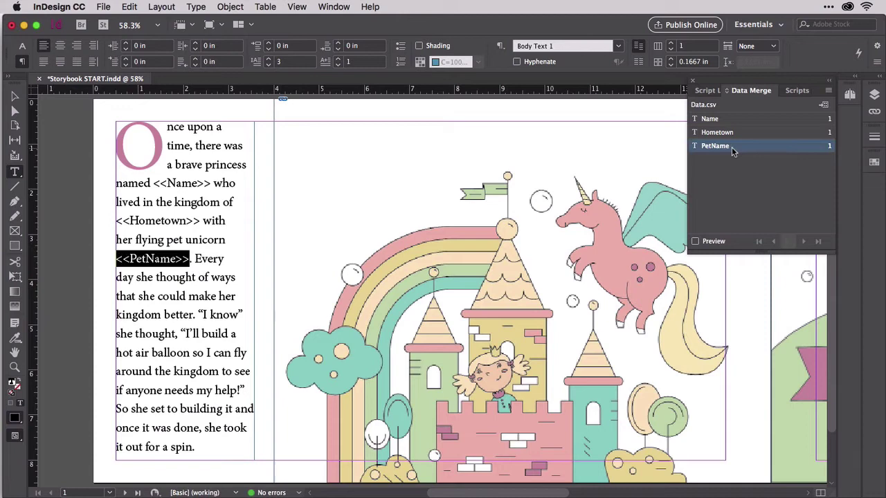
Step: Turn on merge preview to show Emma, Tigard and Mr. Sprinkles, then deselect the text
left_click(694, 241)
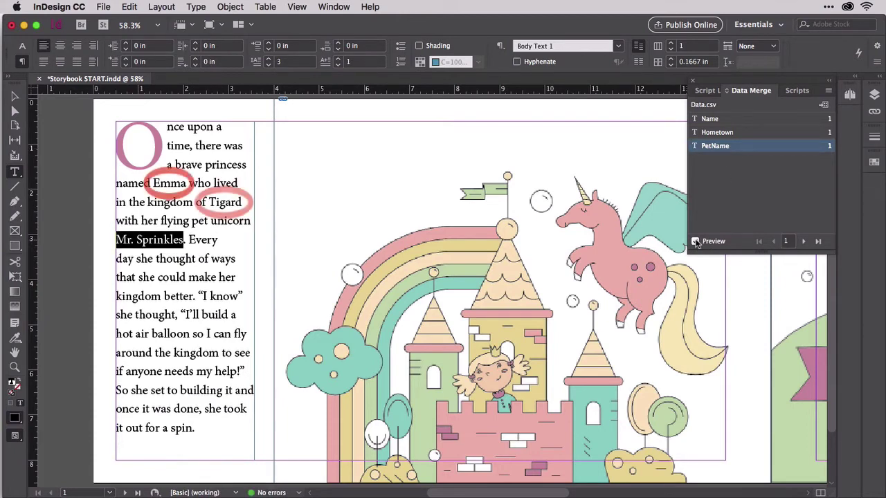
left_click(232, 257)
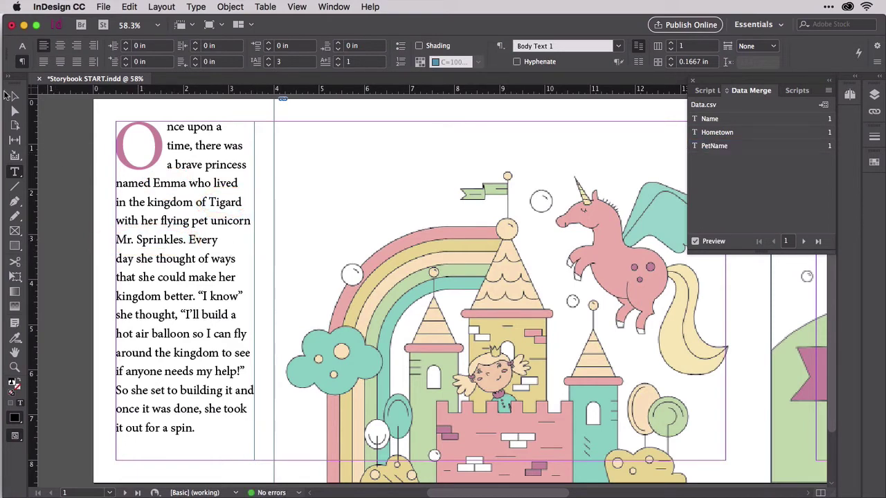
left_click(12, 95)
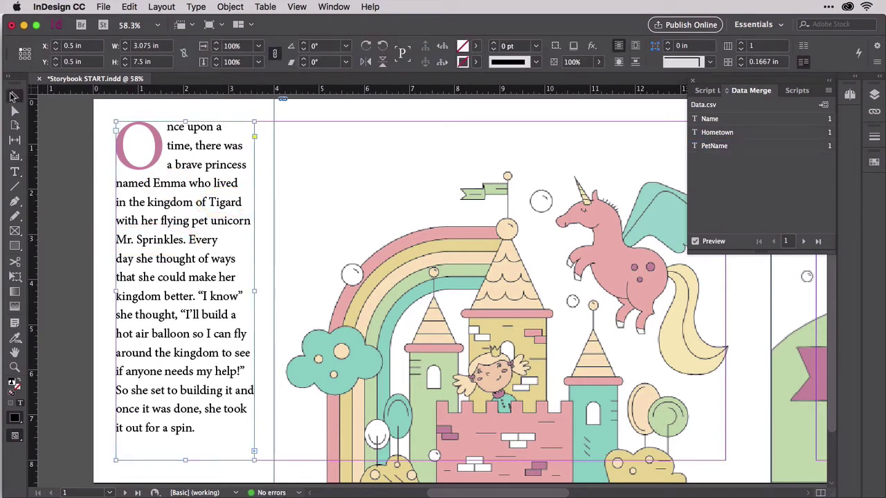
Step: Turn preview off, copy the <<Name>> field, and scroll to page 2's [[NAME]] placeholders
left_click(695, 241)
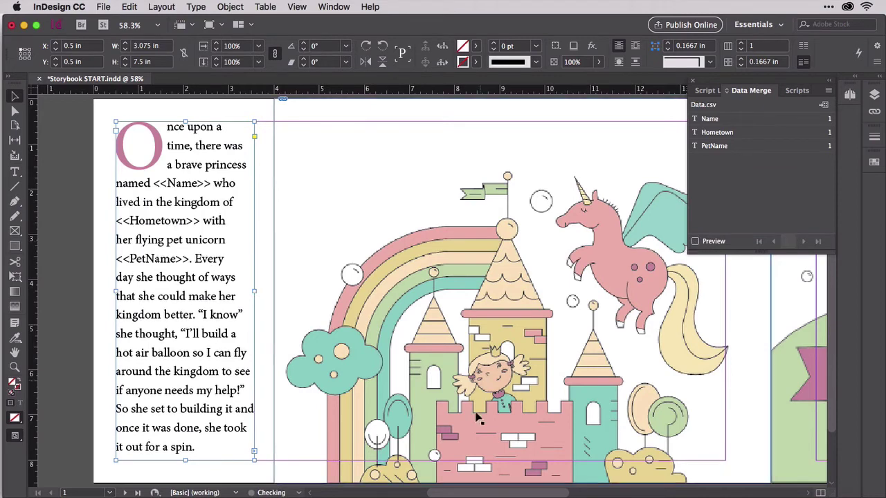
left_click(15, 172)
left_click_drag(153, 183, 207, 183)
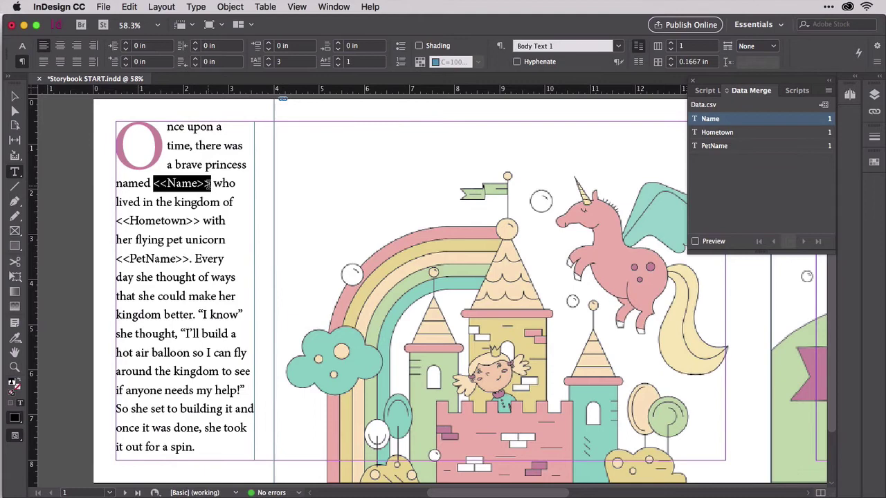
right_click(206, 184)
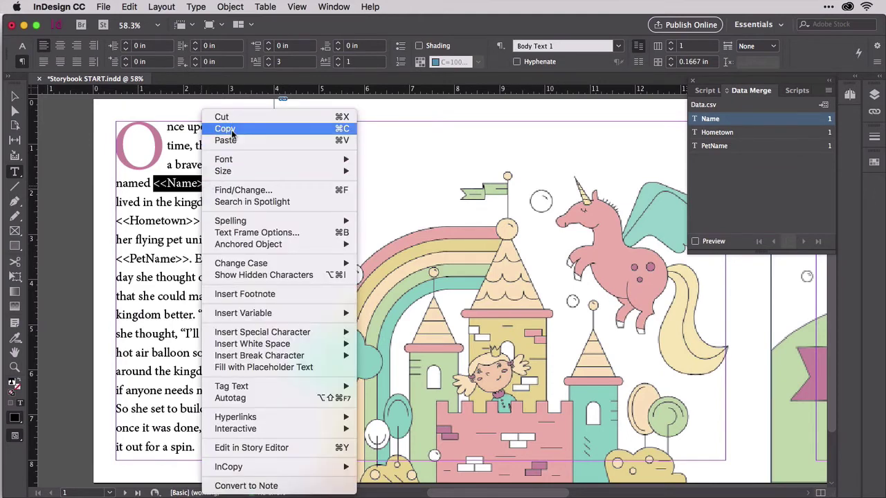
left_click(223, 129)
left_click(15, 95)
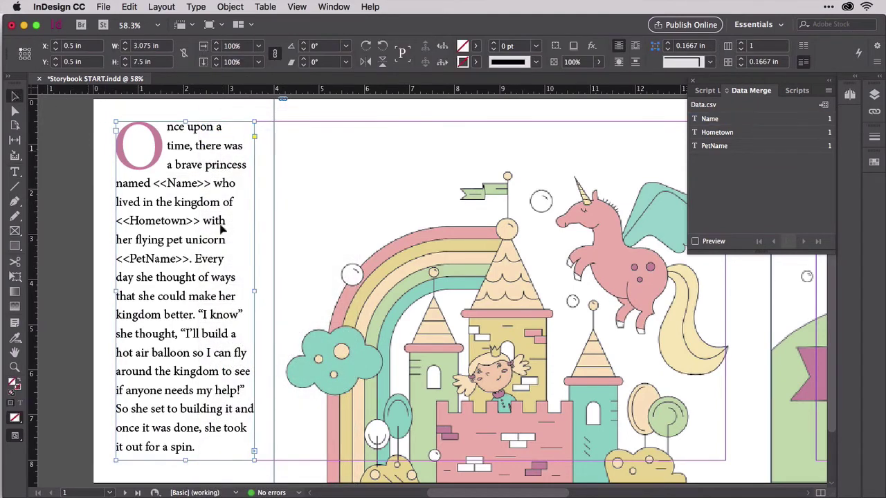
left_click_drag(458, 492, 597, 493)
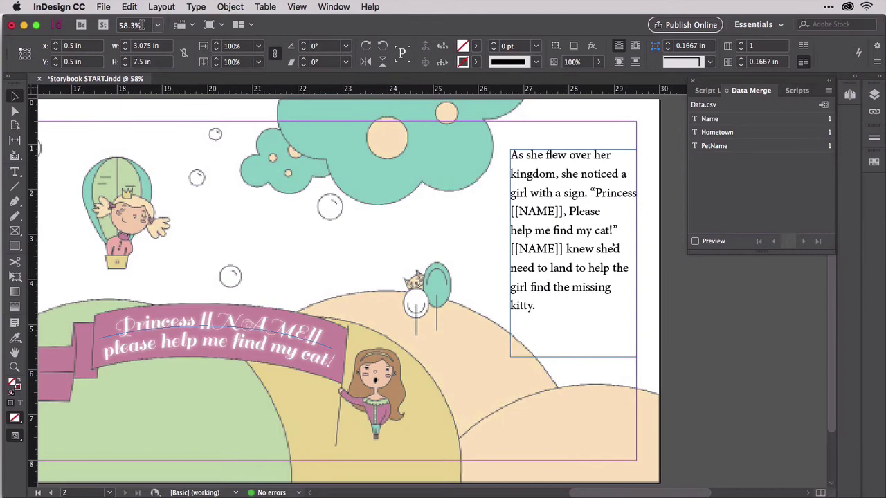
Step: Open the Edit menu over the spread
left_click(129, 6)
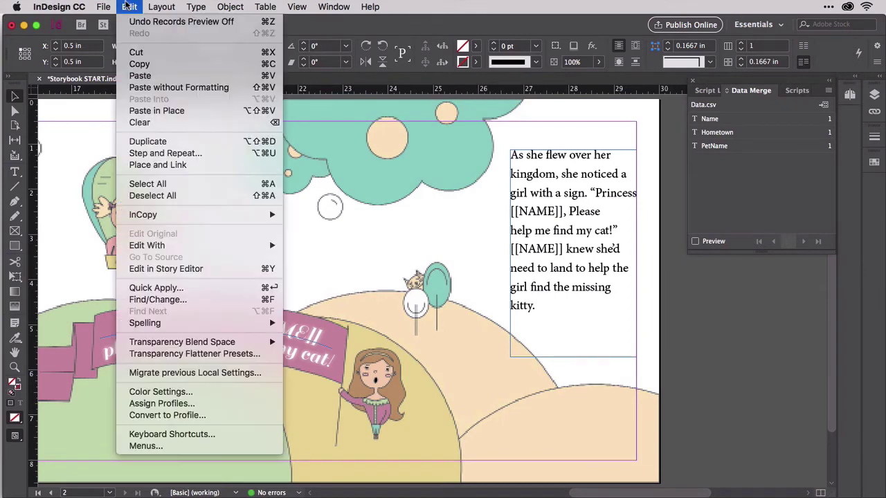
Step: Set Find/Change to search for [[NAME]] and move the dialog clear of the story
left_click(171, 298)
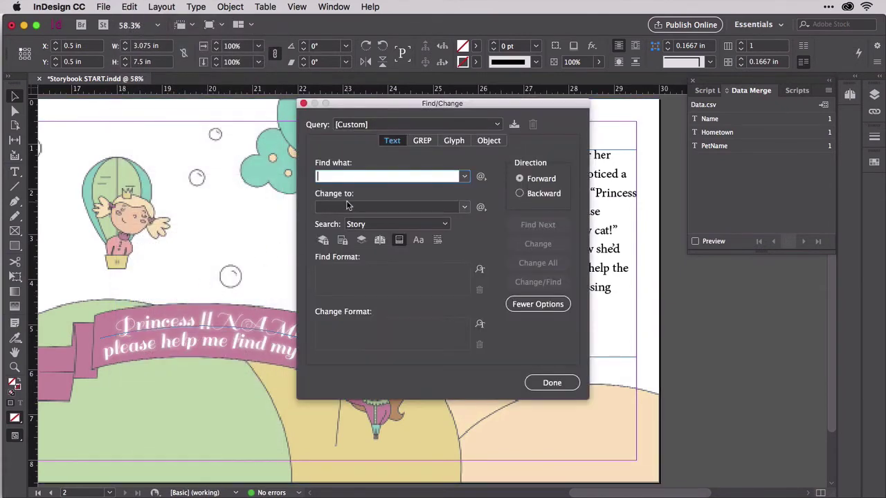
type("[[NAME")
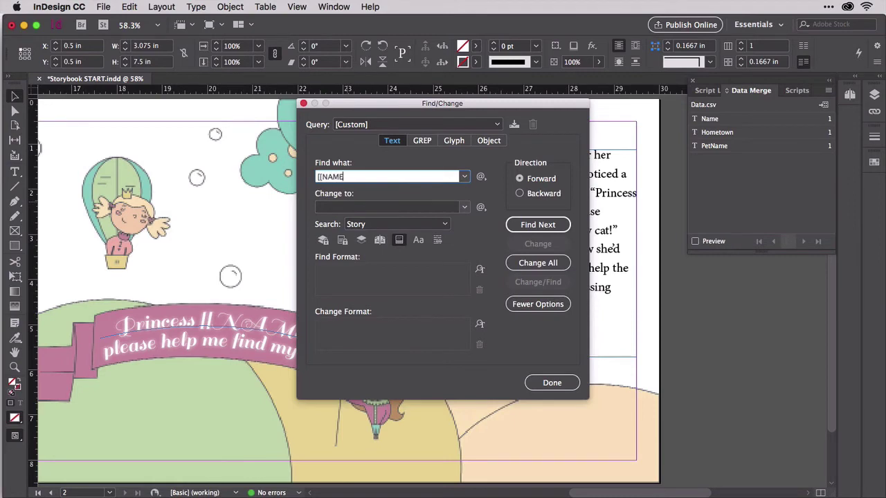
type("]]")
left_click(451, 208)
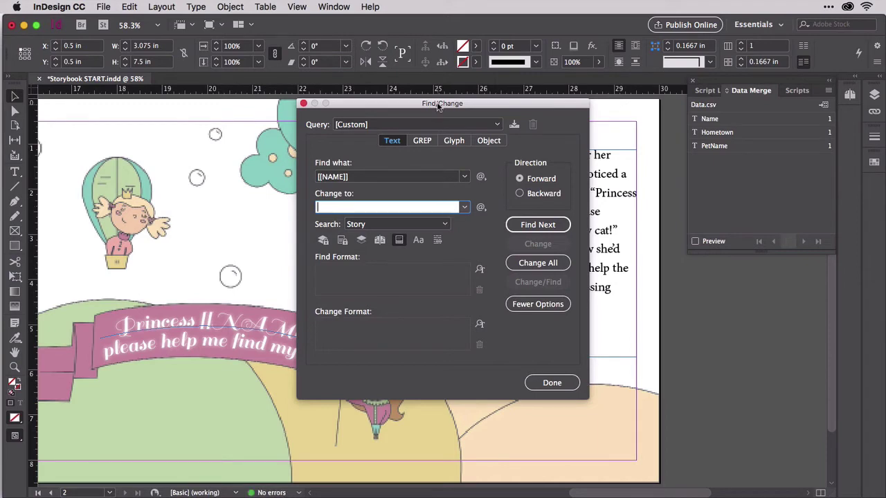
left_click_drag(437, 104, 344, 104)
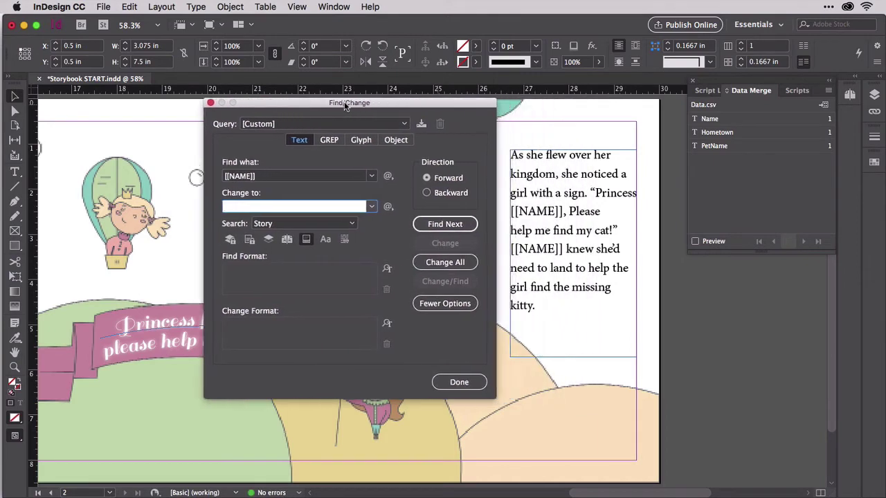
Step: Set the Change to field to ^C, the unformatted clipboard contents
left_click(388, 207)
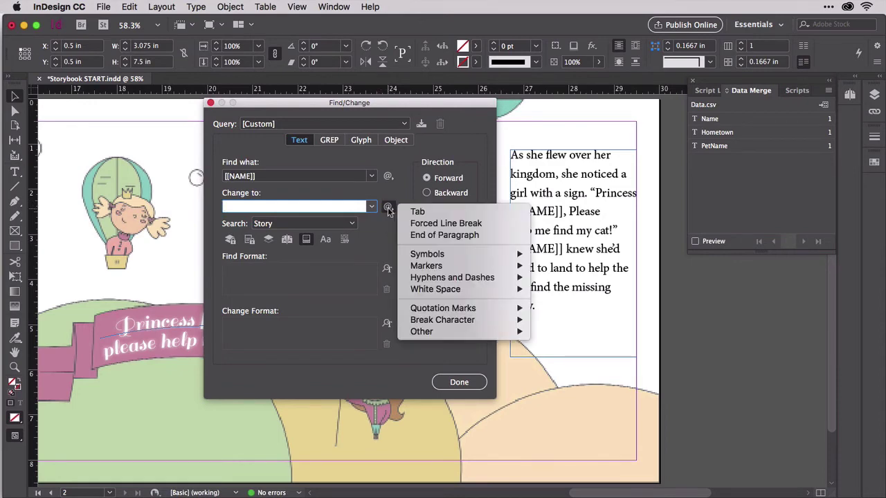
mouse_move(429, 335)
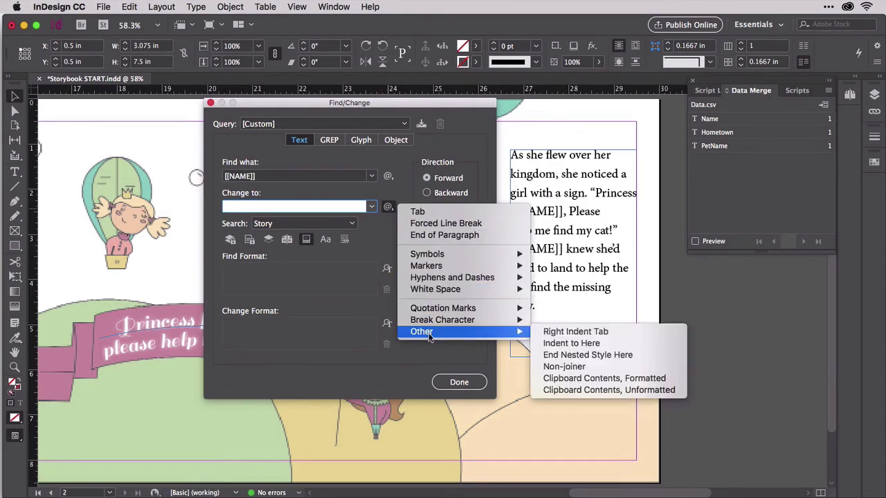
left_click(583, 391)
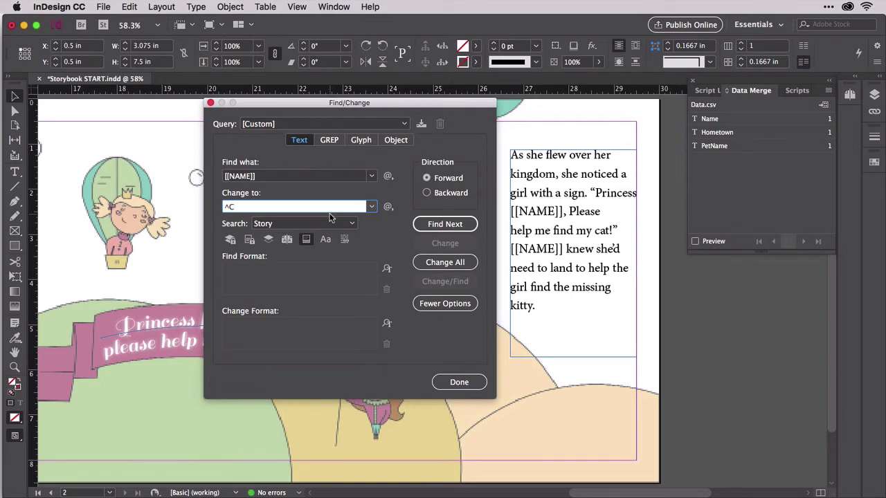
Step: Change all three [[NAME]] placeholders across the Document to <<Name>> and dismiss the count alert
left_click(352, 222)
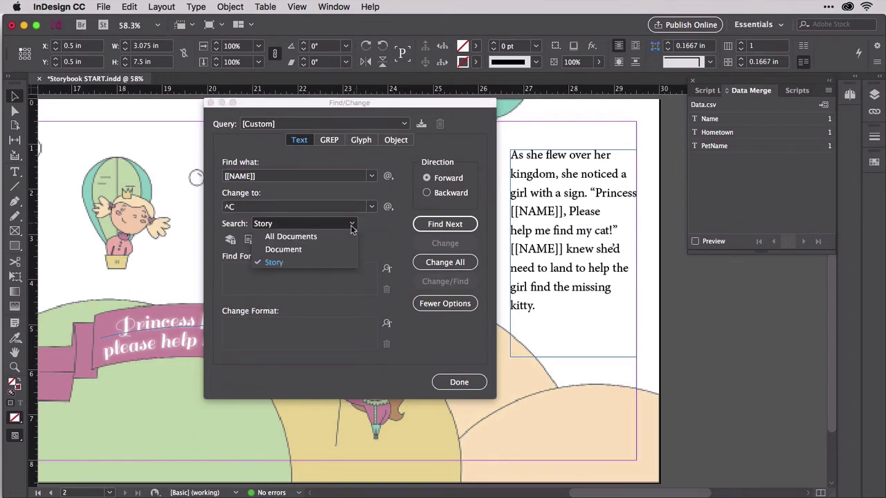
left_click(325, 249)
left_click(444, 263)
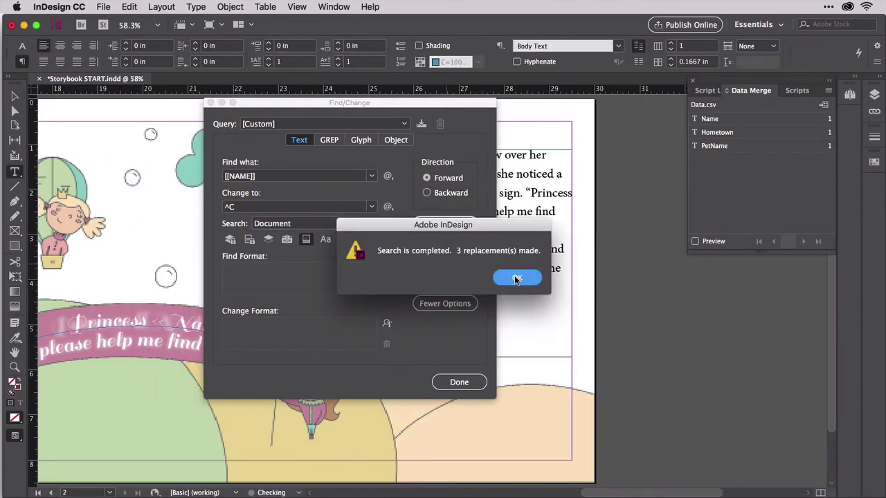
left_click(517, 278)
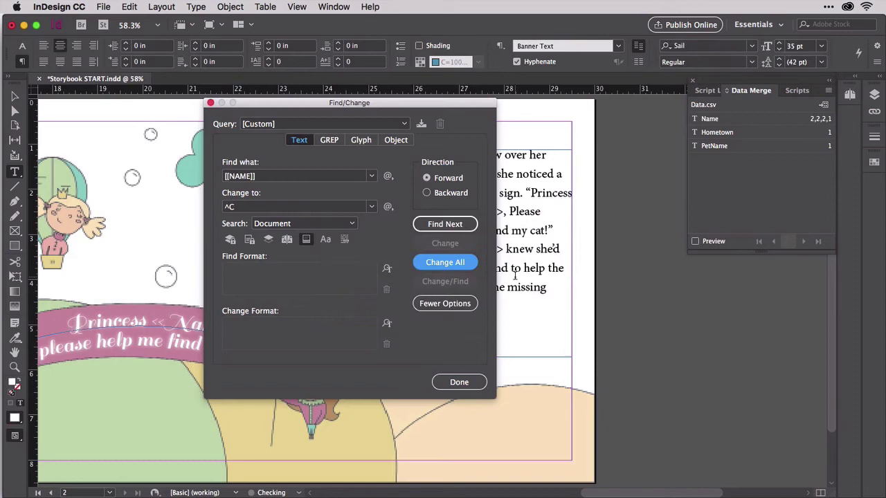
Step: Close Find/Change, enable merge preview, and cycle through Katie and Melinda back to Emma
left_click(459, 382)
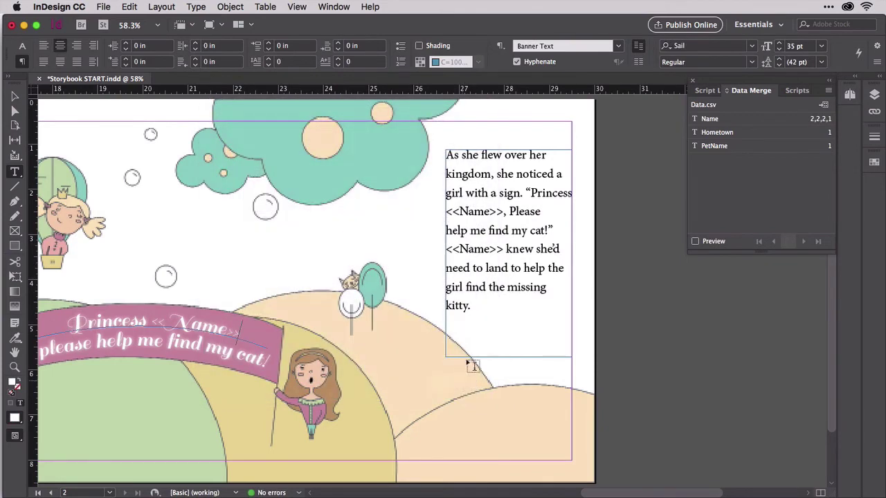
left_click(694, 241)
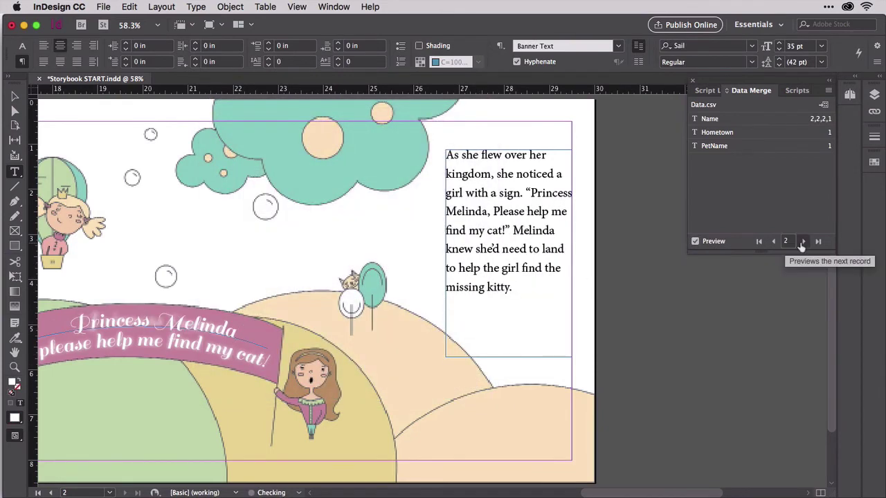
left_click(802, 241)
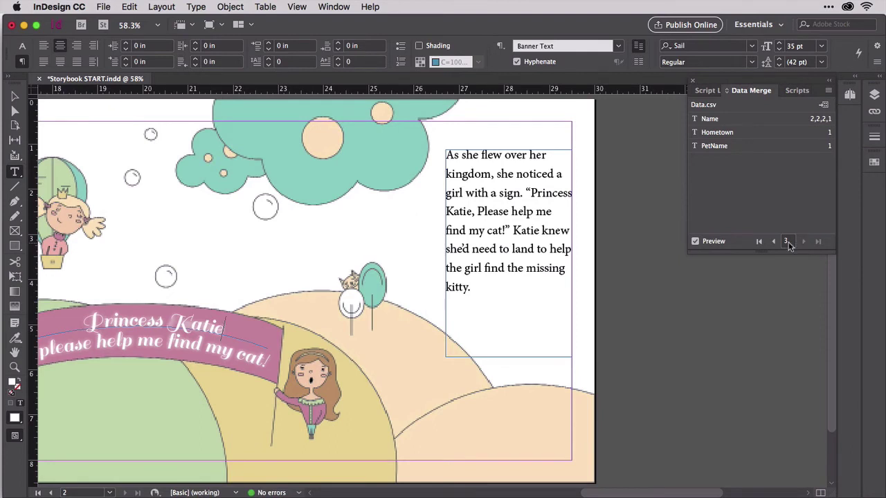
left_click(771, 241)
left_click(770, 241)
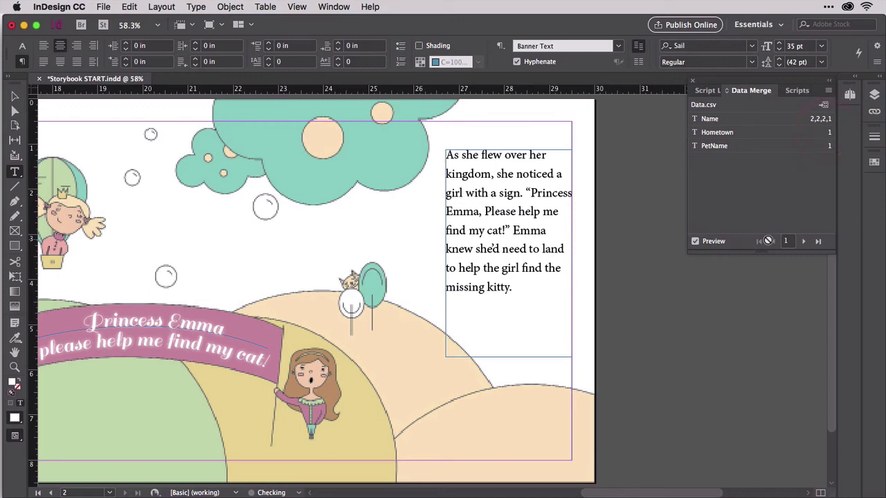
Step: Create merged documents from all records with Record Limit per Document set to 1
left_click(828, 93)
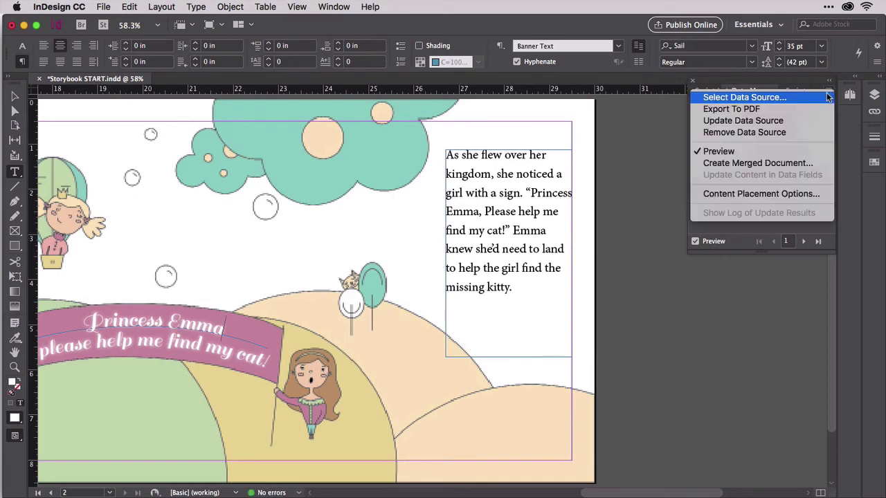
left_click(795, 163)
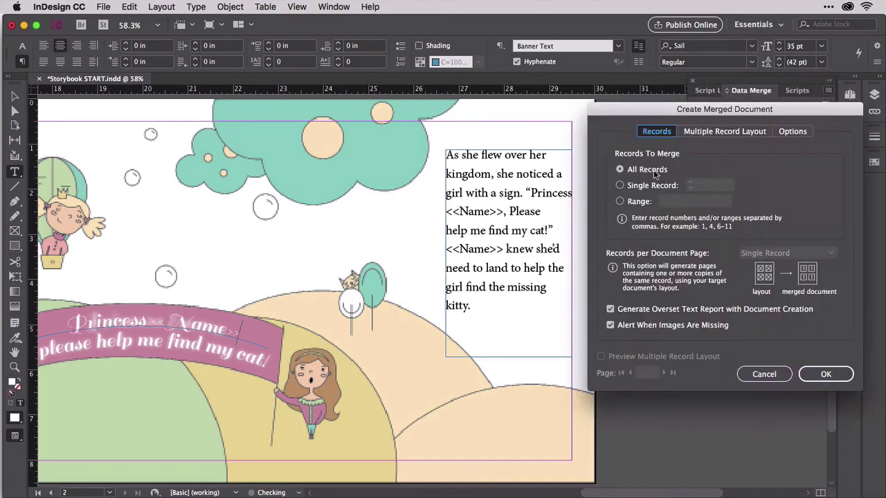
left_click(790, 133)
left_click(636, 250)
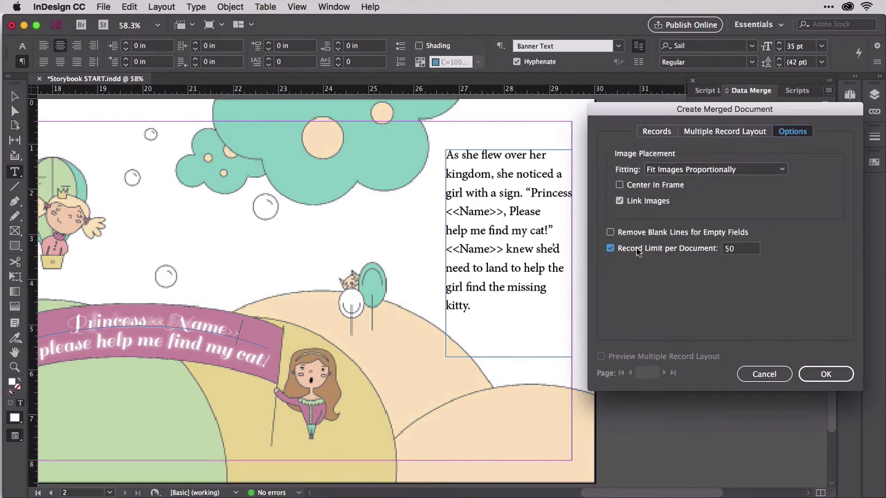
double_click(727, 247)
type("1")
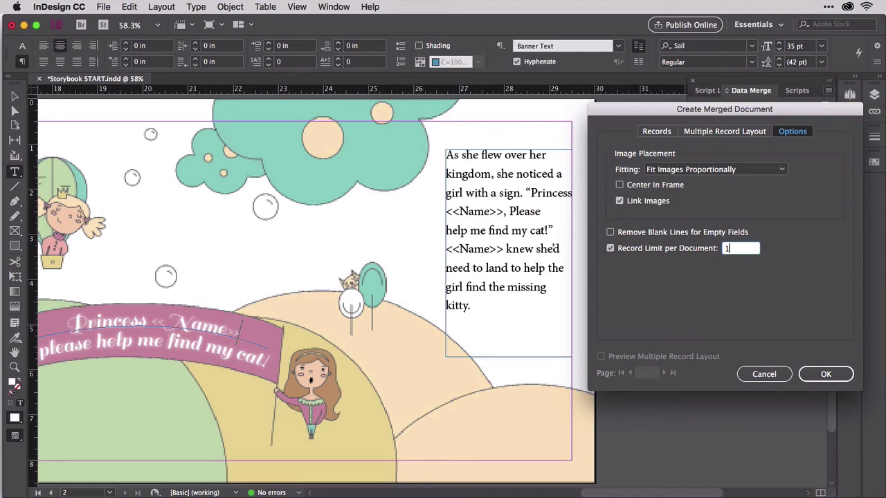
left_click(807, 373)
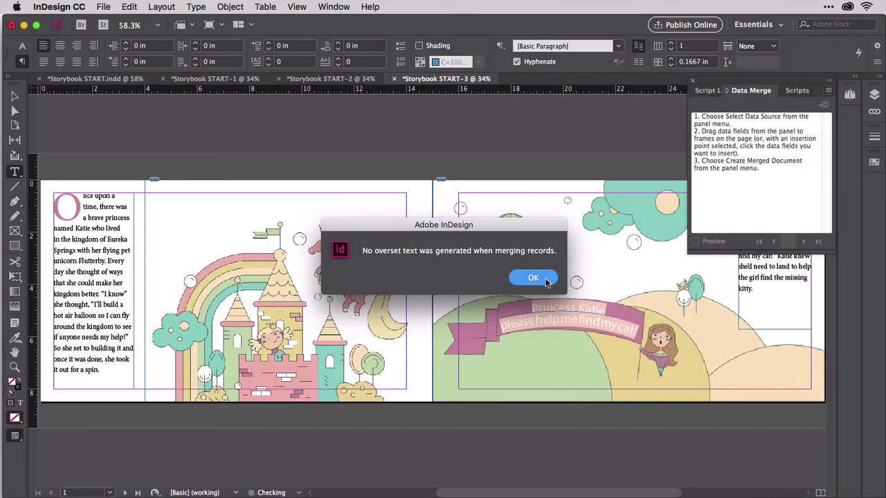
Step: Dismiss the overset text alert and review merged documents Storybook START-2, then START-1
left_click(530, 277)
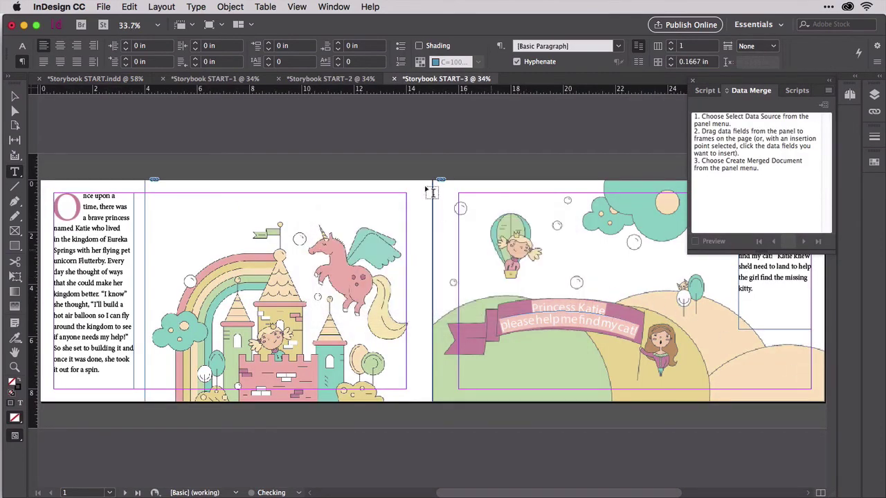
left_click(331, 78)
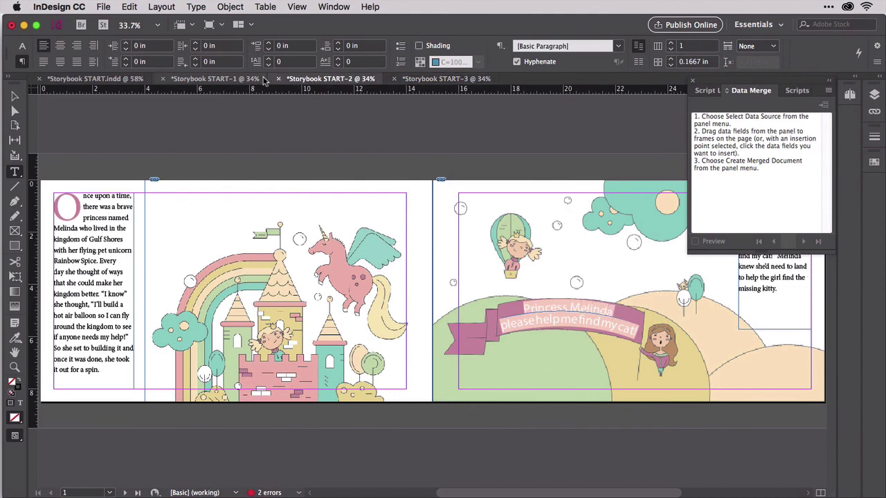
left_click(222, 79)
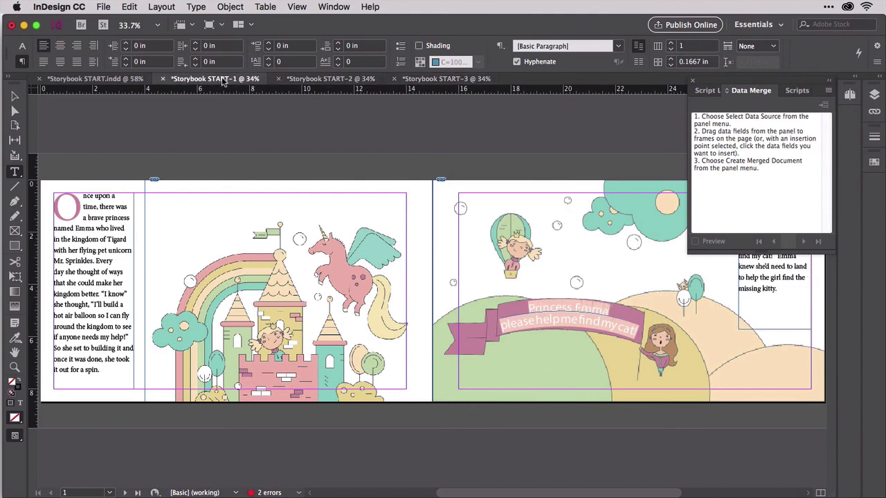